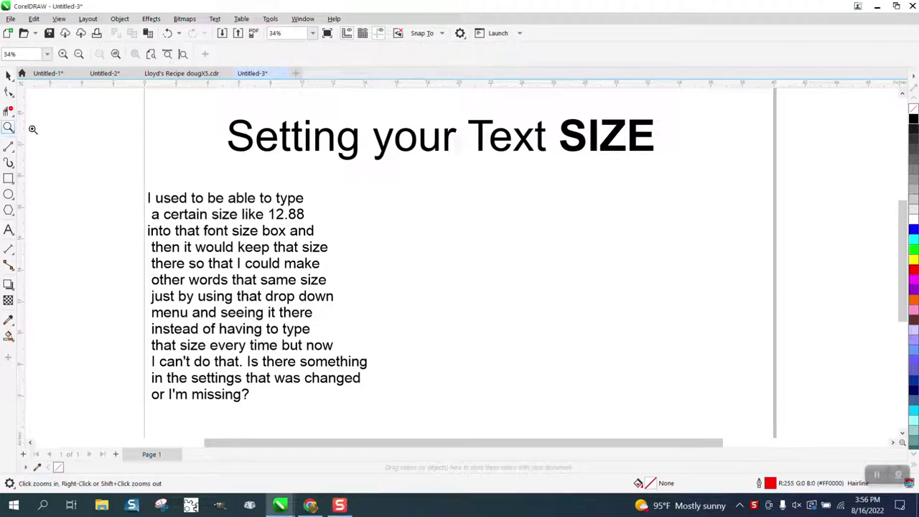
Step: Zoom in on the question page's title and paragraph text to read them
mouse_move(220, 114)
left_mouse_down()
mouse_move(495, 146)
mouse_move(718, 148)
left_mouse_up()
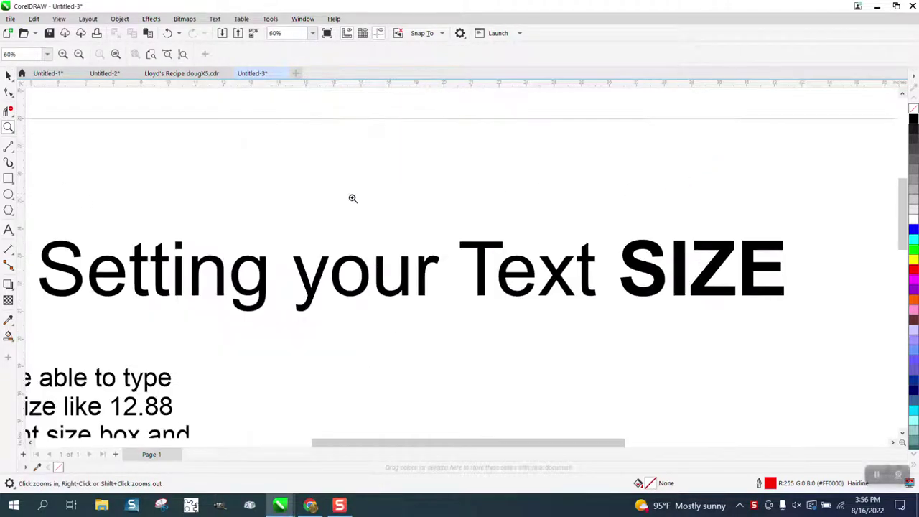
right_click(325, 195)
right_click(379, 208)
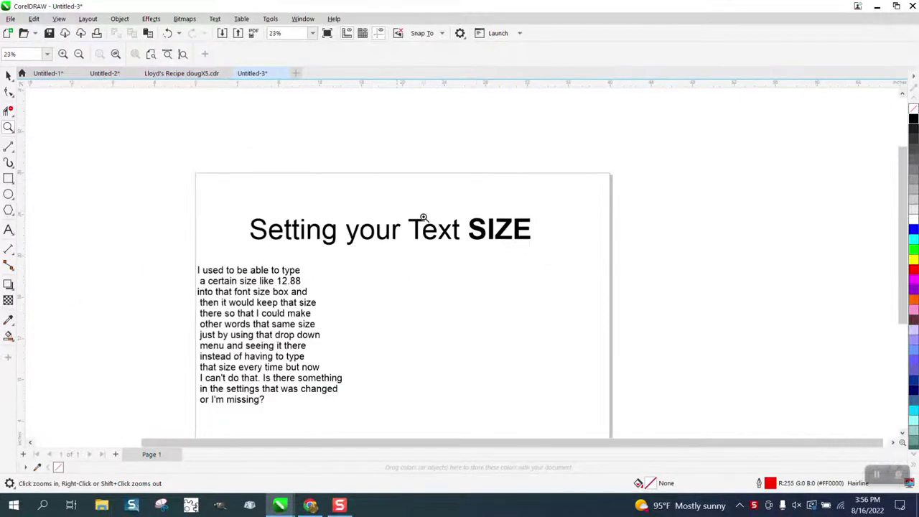
left_click_drag(239, 328, 381, 400)
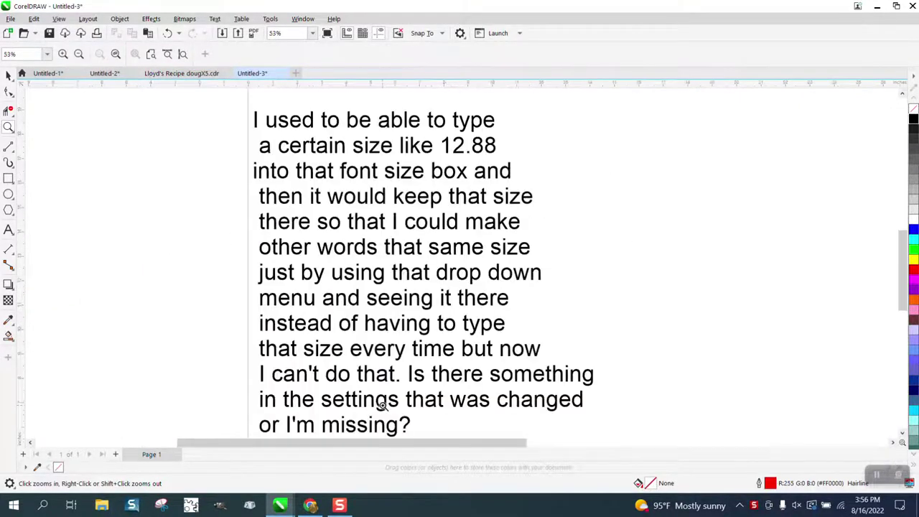
right_click(304, 264)
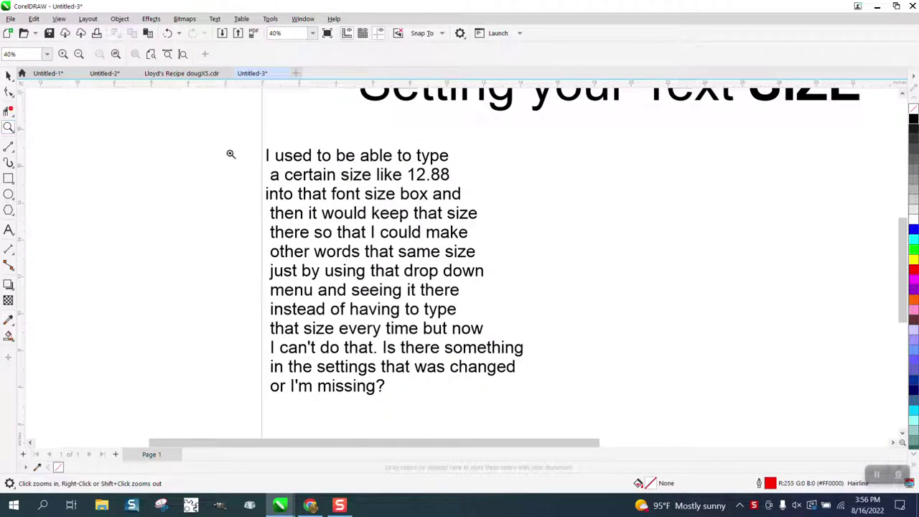
mouse_move(253, 143)
left_mouse_down()
mouse_move(576, 404)
mouse_move(590, 428)
left_mouse_up()
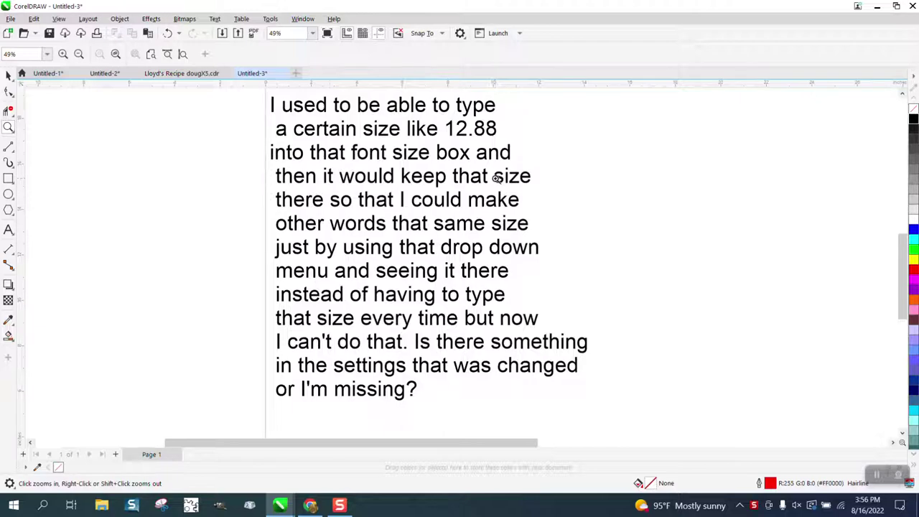
scroll(323, 182, "down", 2)
scroll(134, 210, "down", 1)
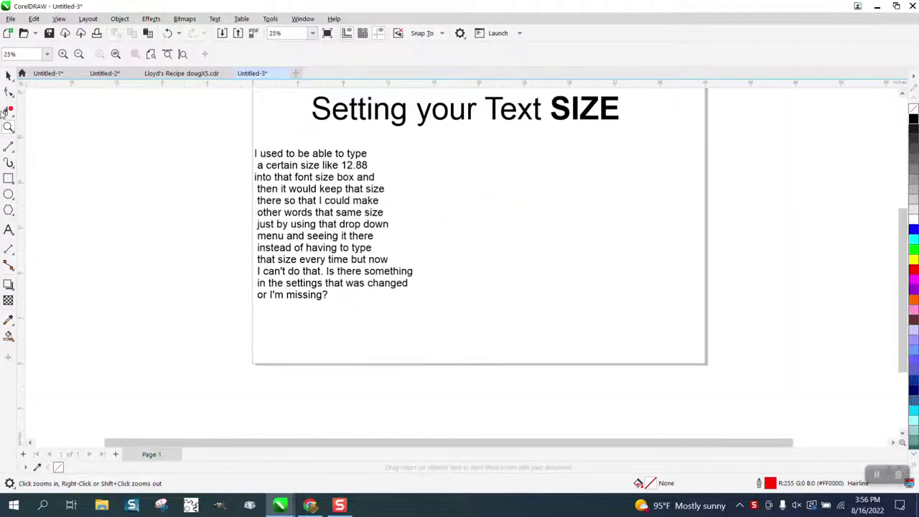
Step: With nothing selected, make 12.88 pt the default size for new artistic text
left_click(8, 75)
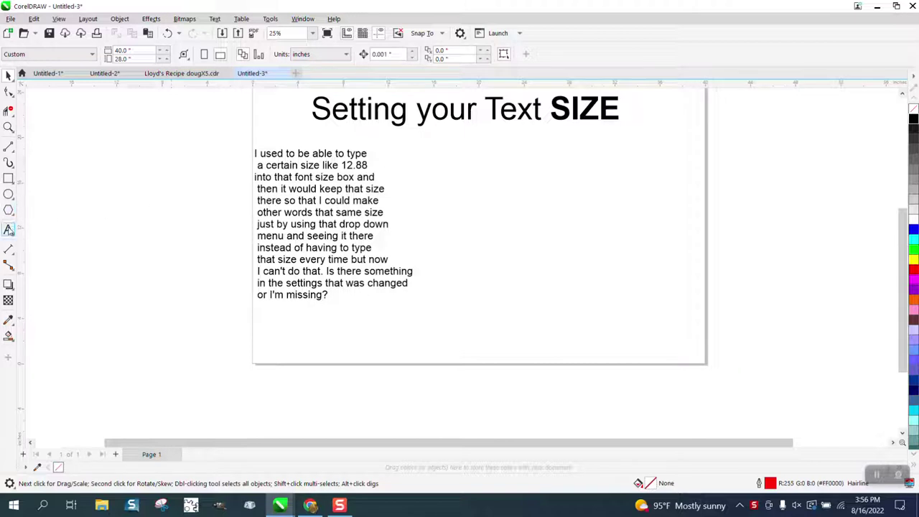
left_click(9, 229)
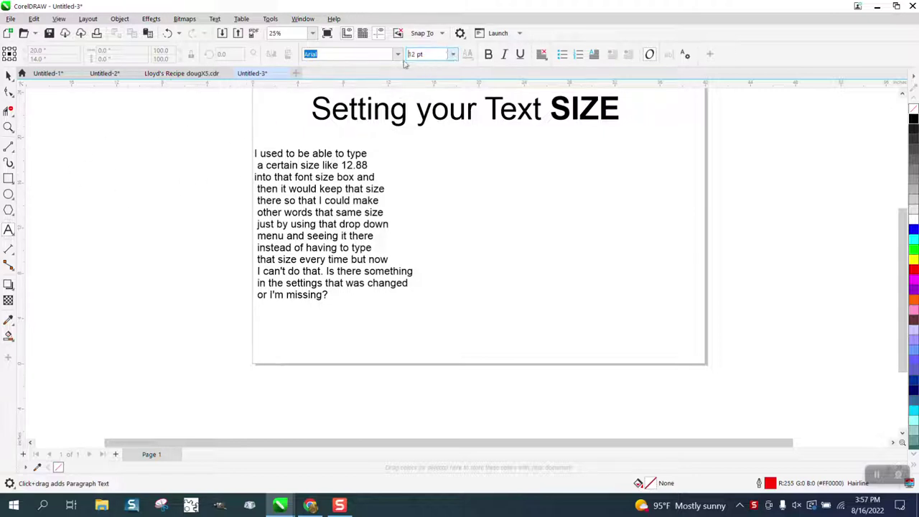
double_click(406, 57)
key("BackSpace")
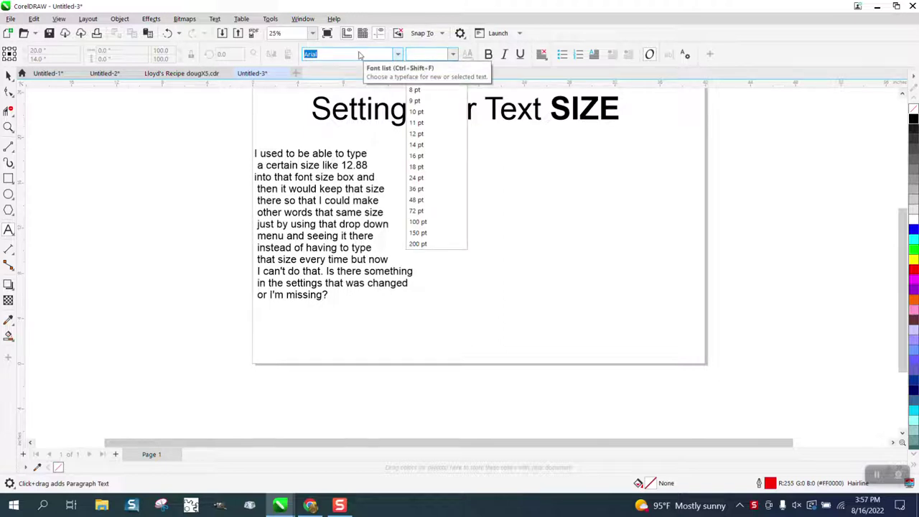
type("12")
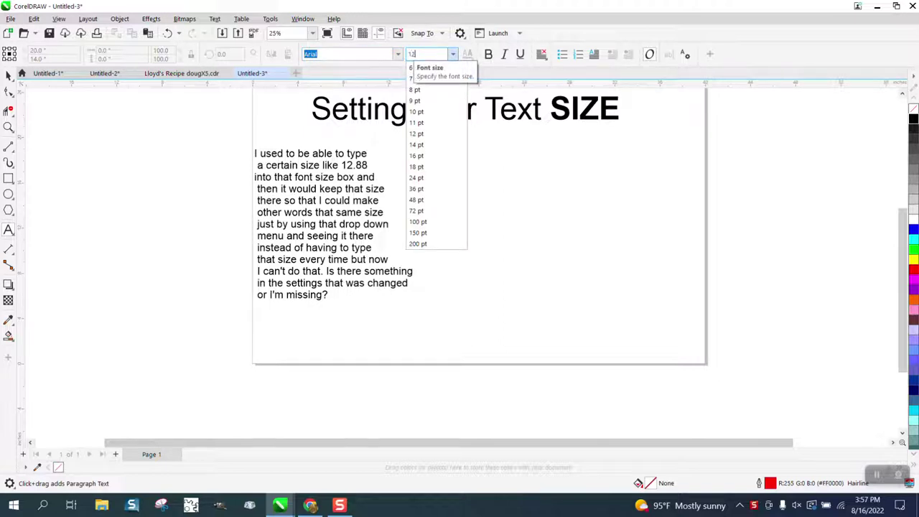
type(".88")
key("Return")
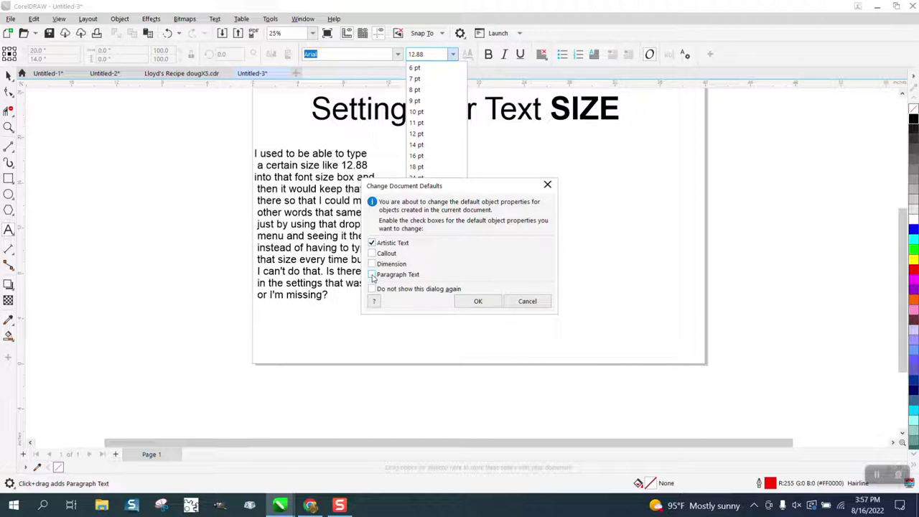
left_click(478, 302)
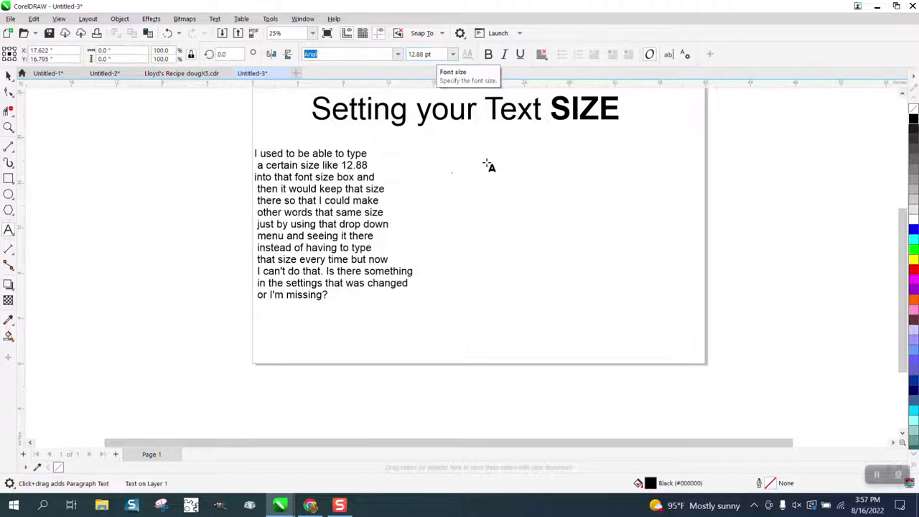
Step: Type the sample text 'test', then zoom in and check its 12.88 pt size
type("test")
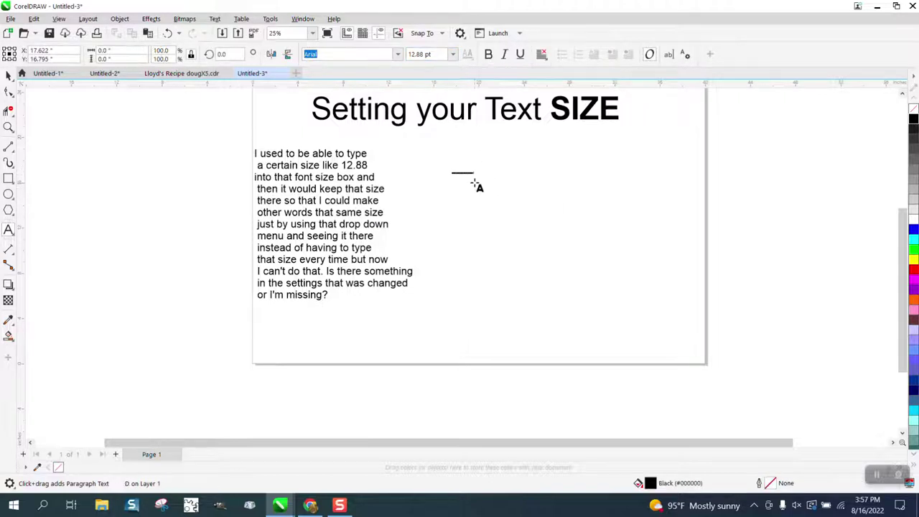
key("Escape")
left_click(9, 127)
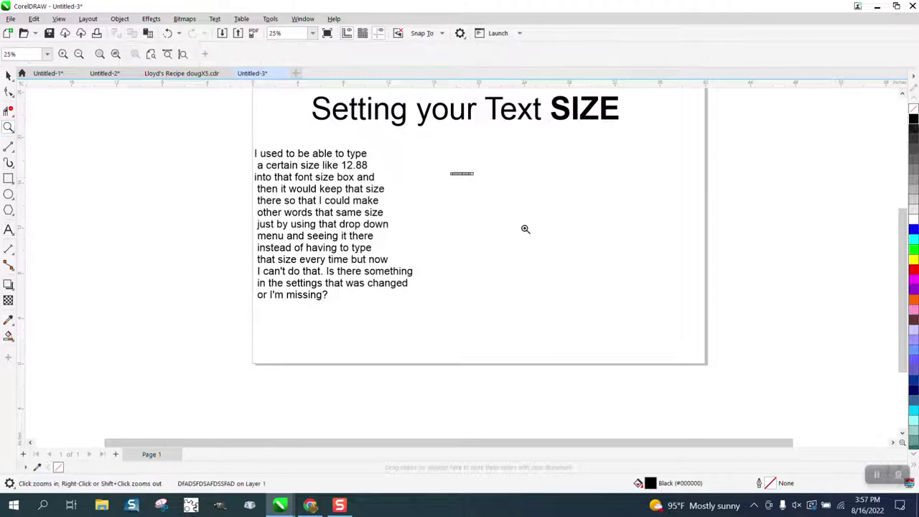
left_click_drag(460, 164, 509, 209)
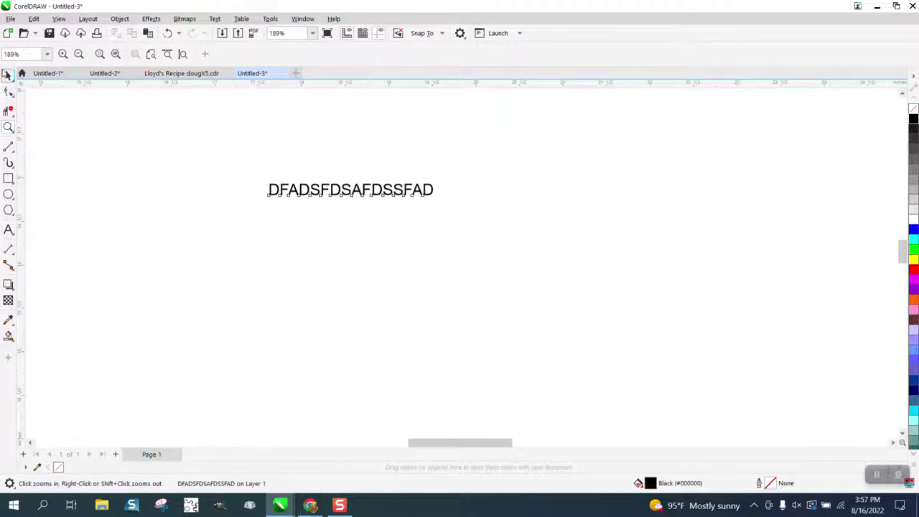
left_click(8, 74)
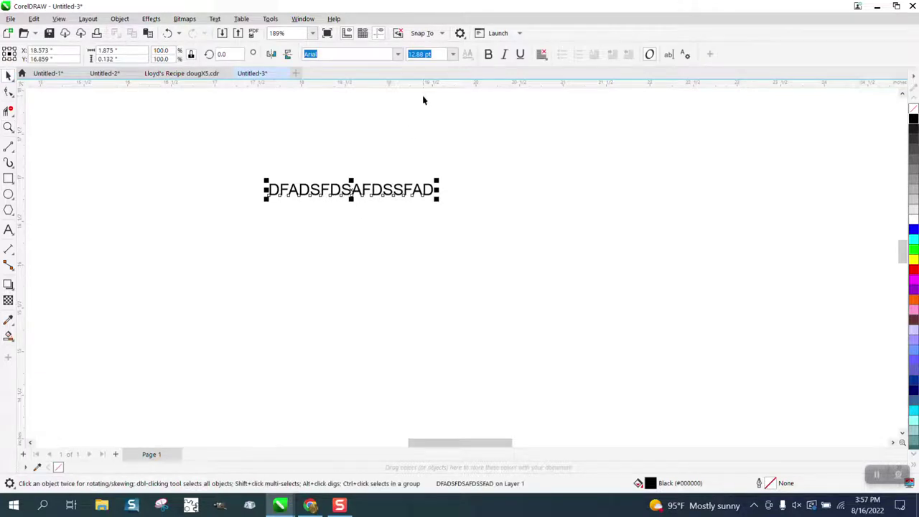
left_click(461, 122)
Step: Draw two rectangles and a small square around the sample text
left_click(9, 178)
left_click_drag(103, 139, 180, 196)
left_click_drag(209, 225, 275, 282)
left_click(9, 178)
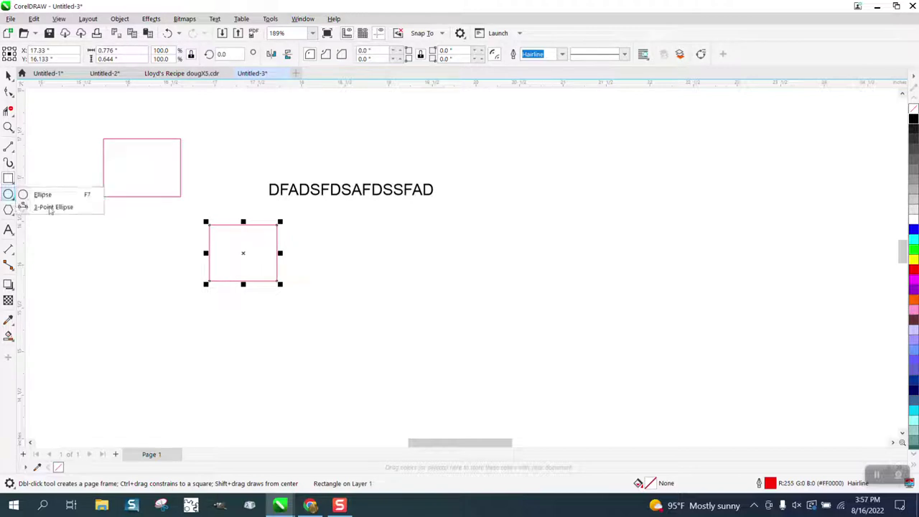
left_click(41, 193)
left_click_drag(106, 219, 153, 267)
Step: Draw an arc left of the small square and place a text insertion point above the sample line
left_click(9, 194)
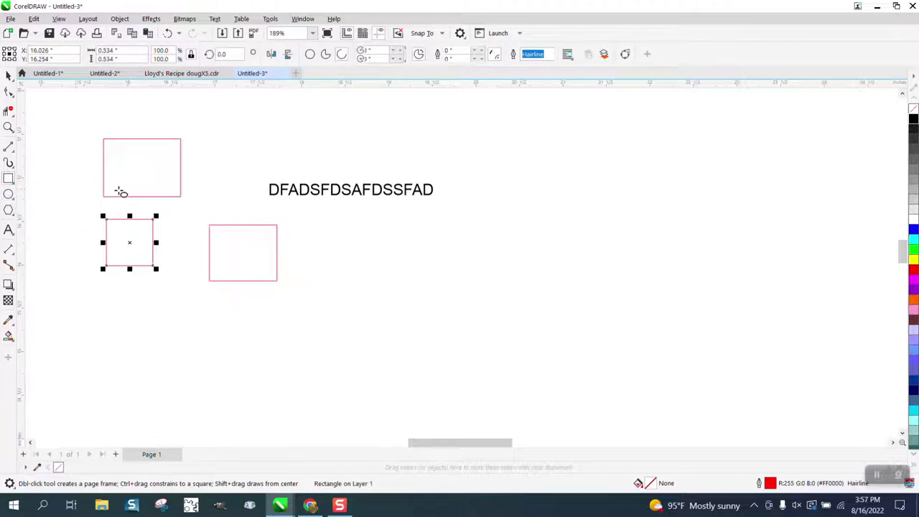
left_click_drag(63, 243, 95, 216)
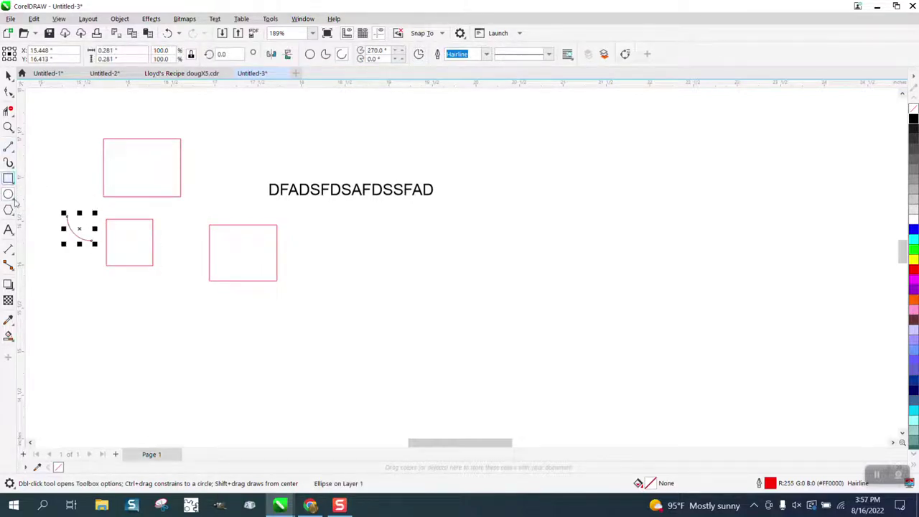
left_click(9, 229)
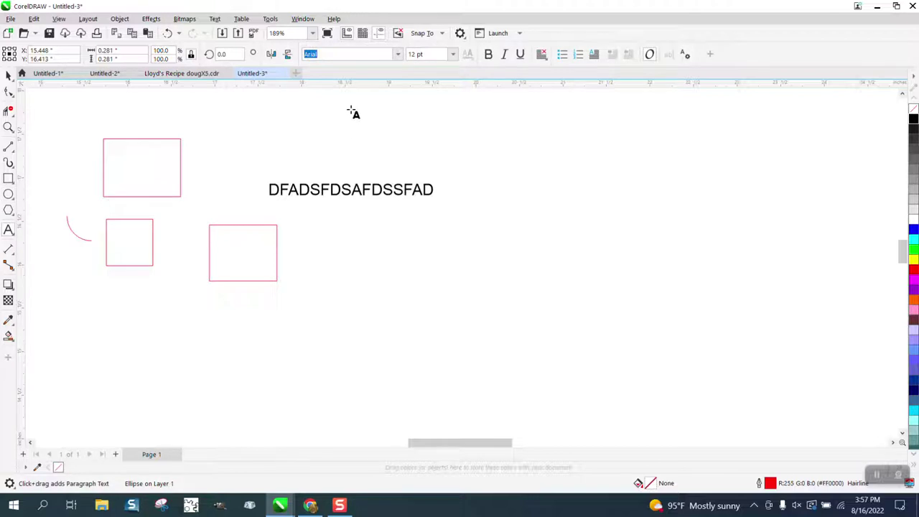
left_click(418, 125)
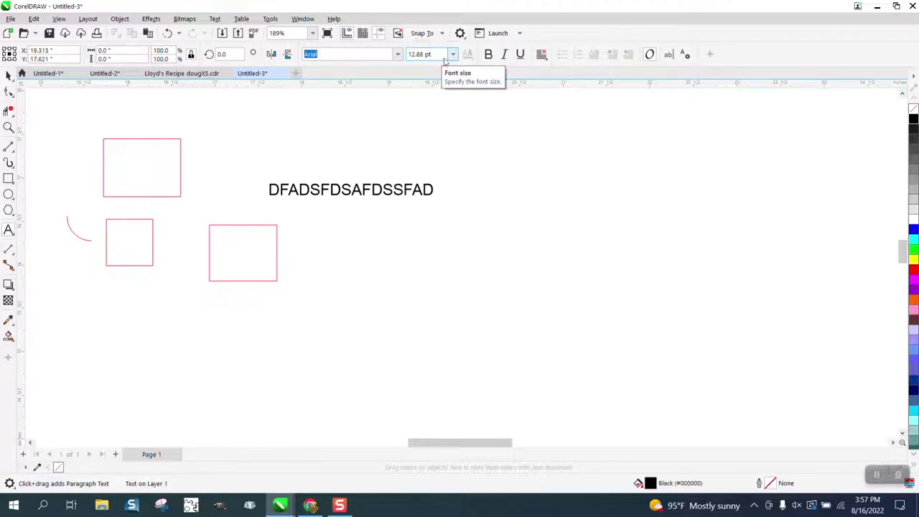
Step: Type 'TEXT' above the long line in Arial 12.88 pt and return to the Pick tool
type("TE")
type("XT")
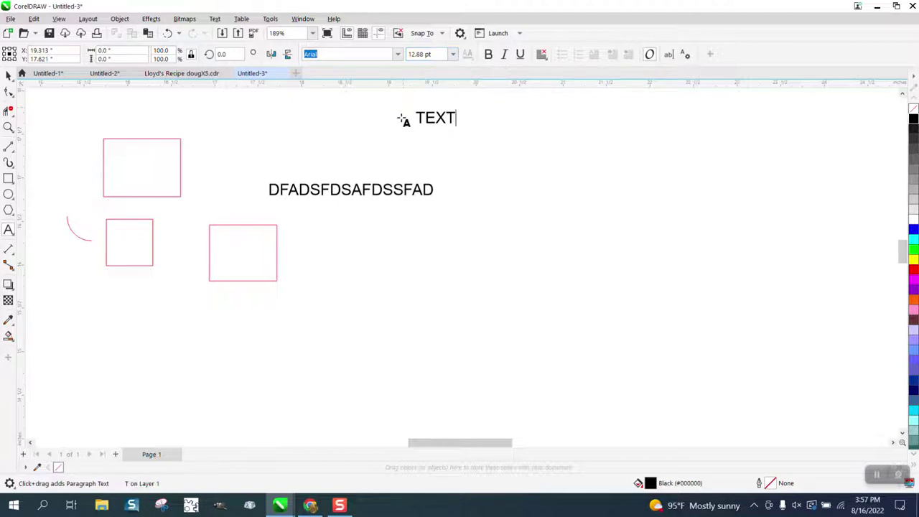
key("Escape")
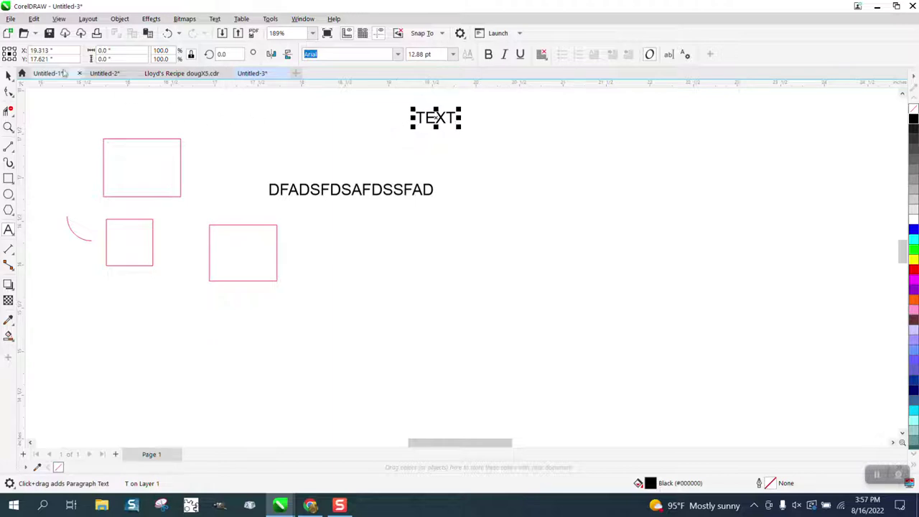
left_click(8, 75)
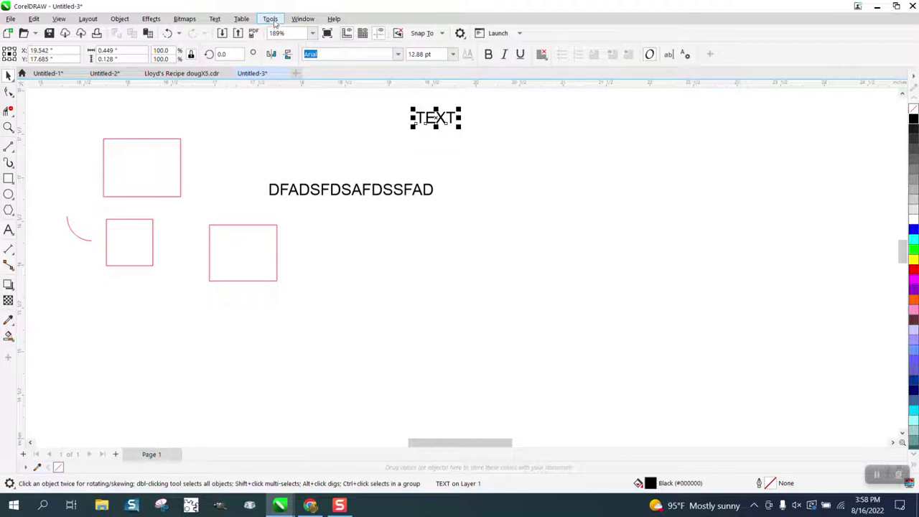
left_click(271, 19)
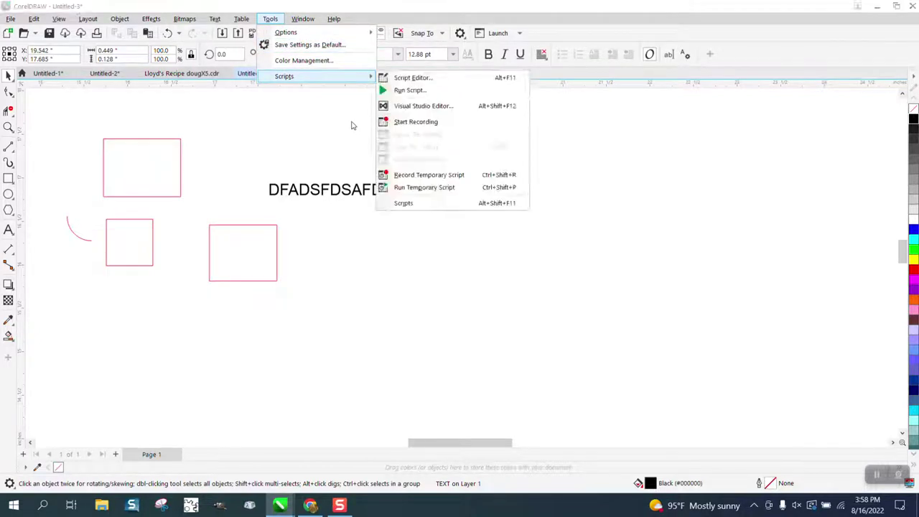
left_click(366, 127)
left_click(443, 125)
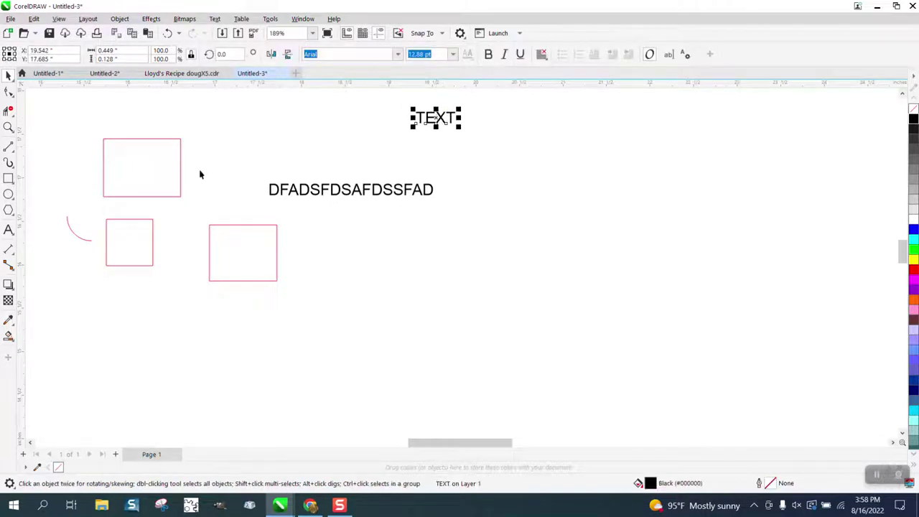
left_click(8, 229)
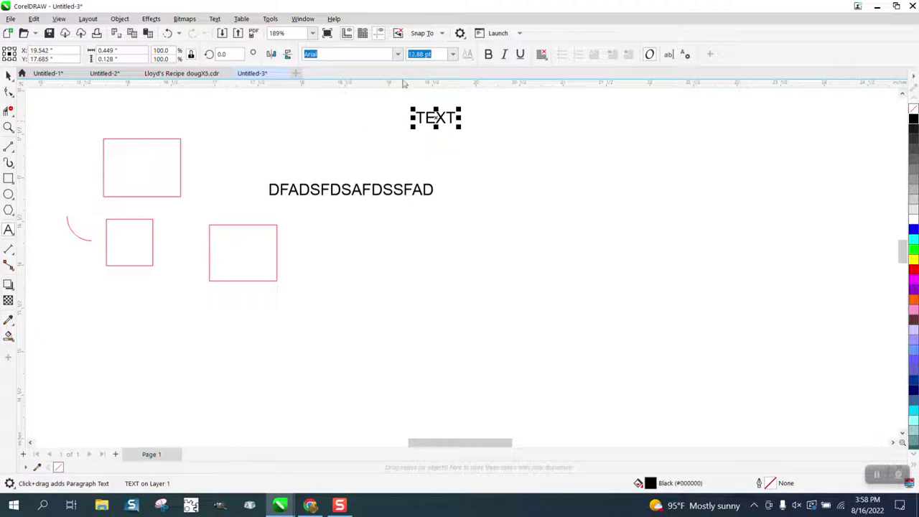
left_click(9, 75)
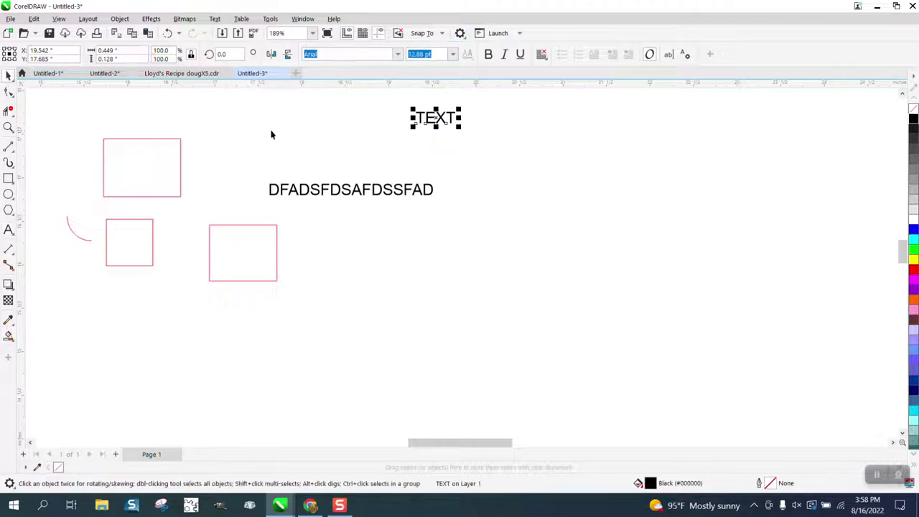
left_click(309, 135)
left_click(9, 230)
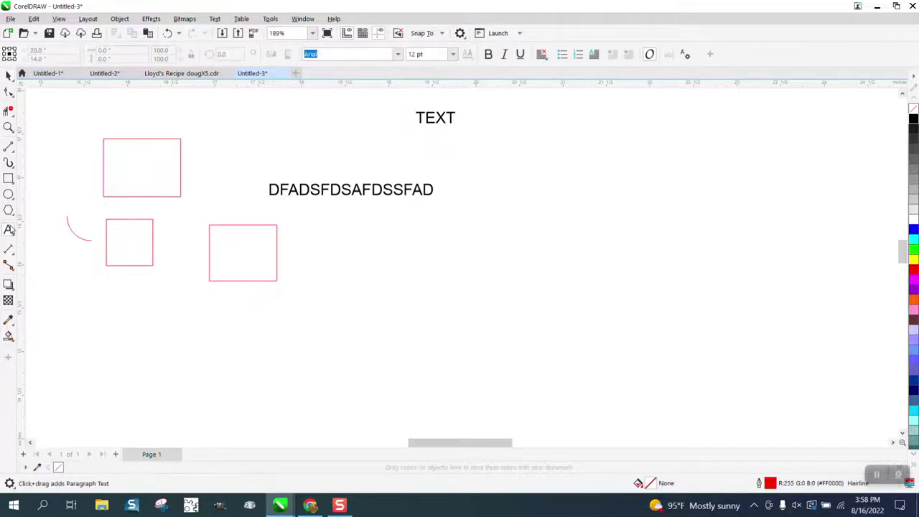
left_click(505, 153)
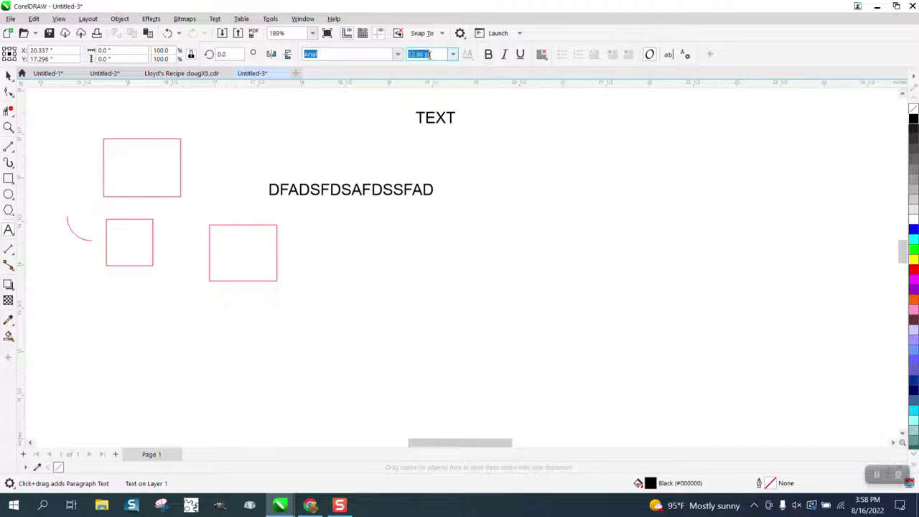
left_click(499, 119)
left_click(8, 74)
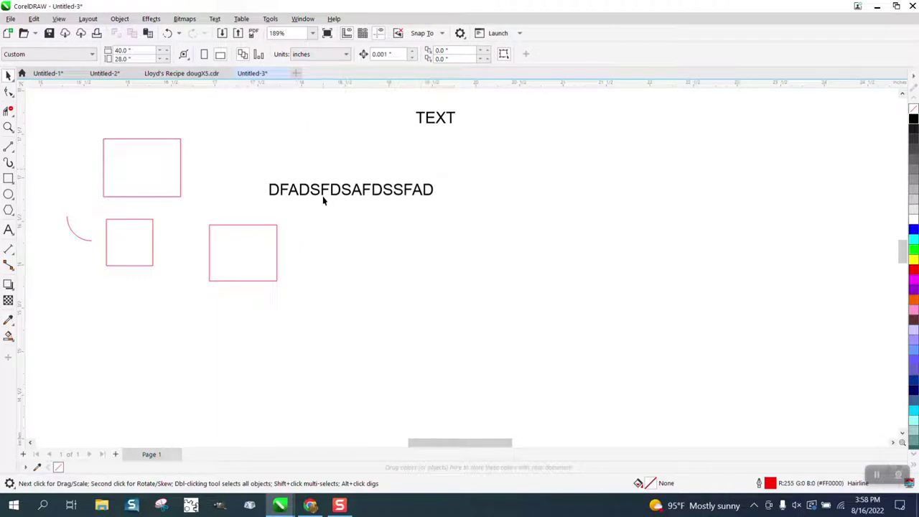
Step: With nothing selected, choose 150 pt as the default artistic and paragraph text size
left_click(9, 229)
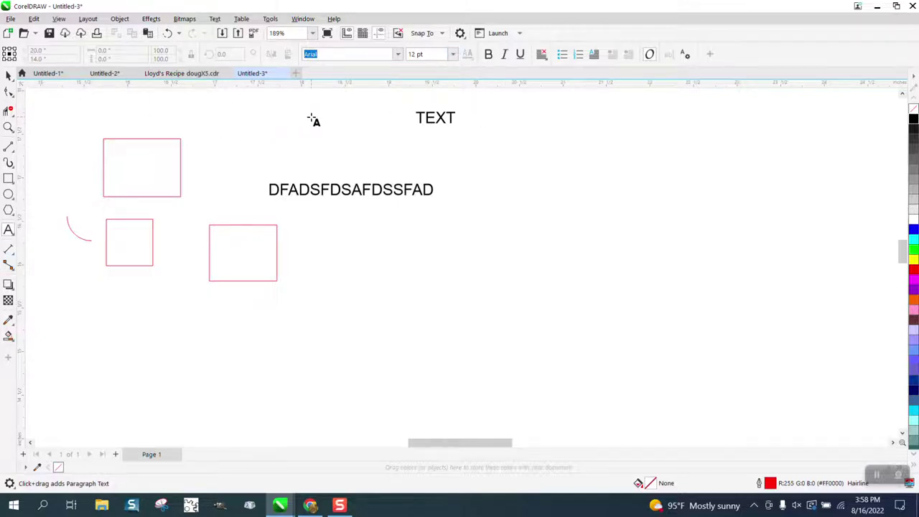
left_click(452, 53)
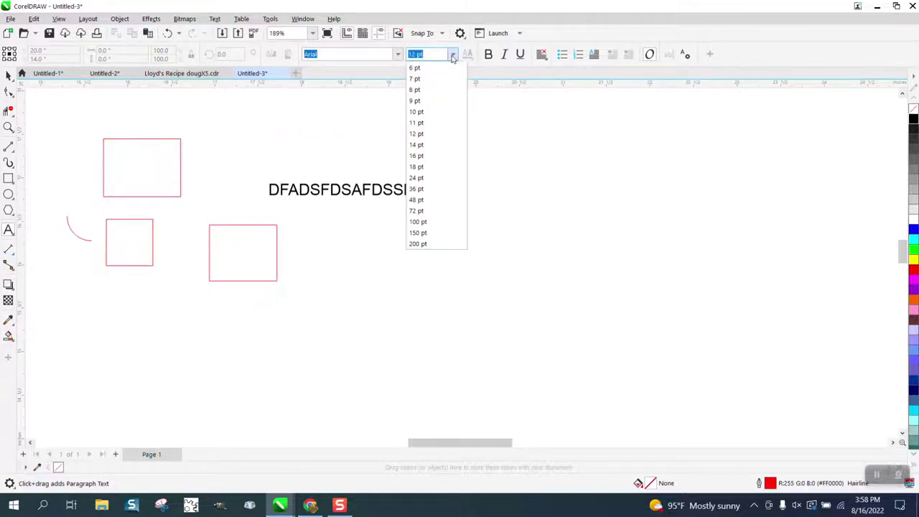
left_click(414, 233)
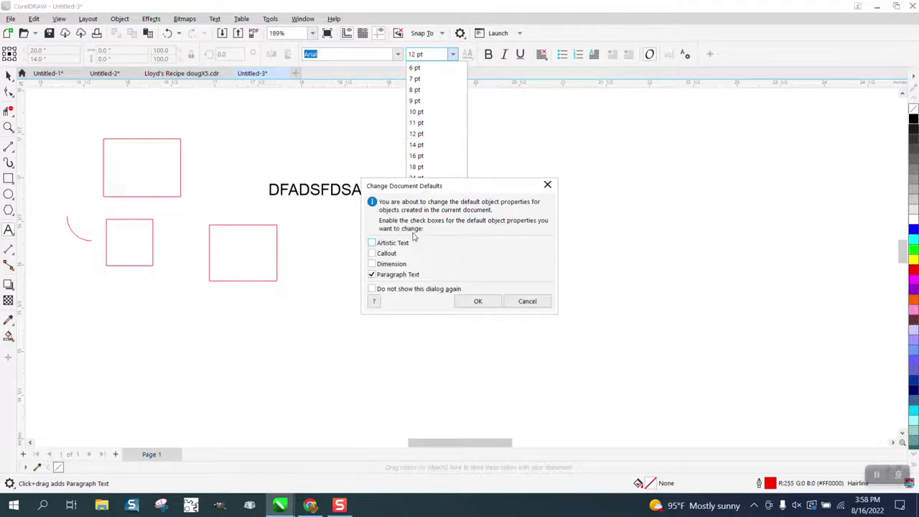
left_click(485, 309)
left_click(471, 259)
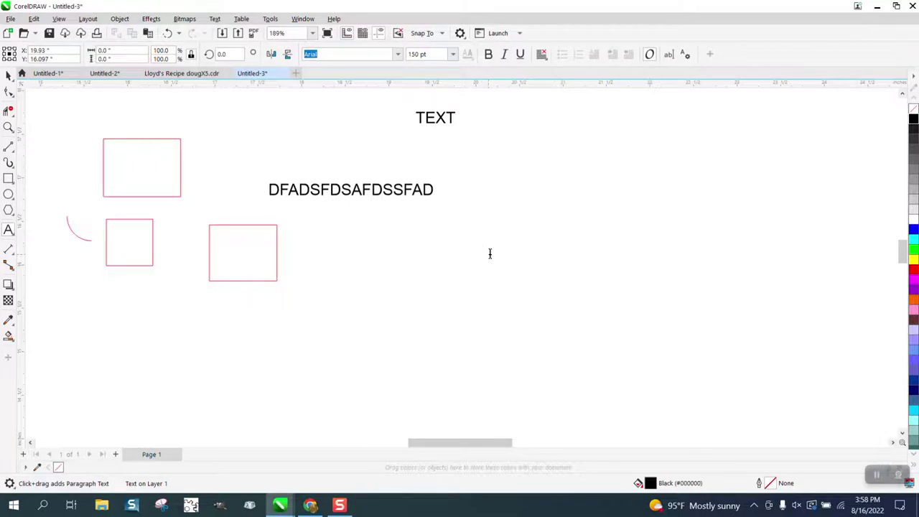
Step: Type 'DFADSF' at 150 pt and draw a small square to its left
type("DFADSF")
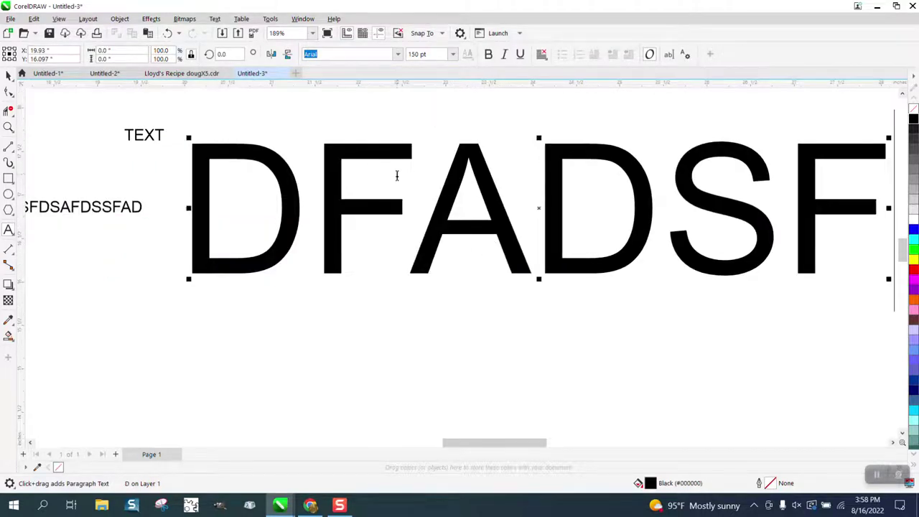
left_click(8, 75)
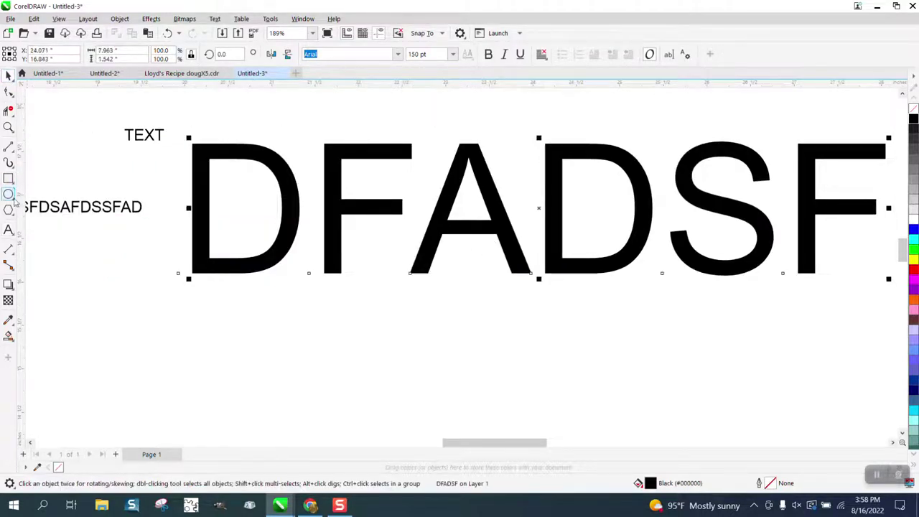
left_click(9, 178)
left_click_drag(77, 264, 110, 296)
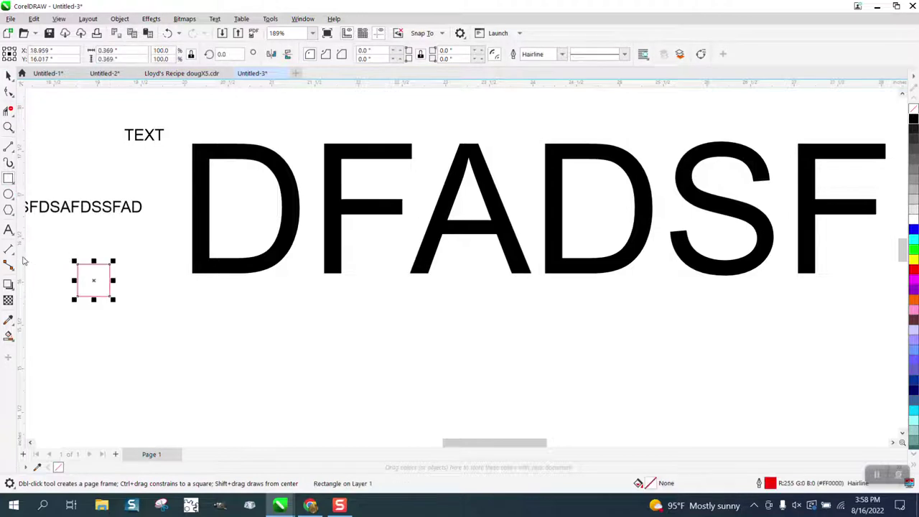
left_click(8, 229)
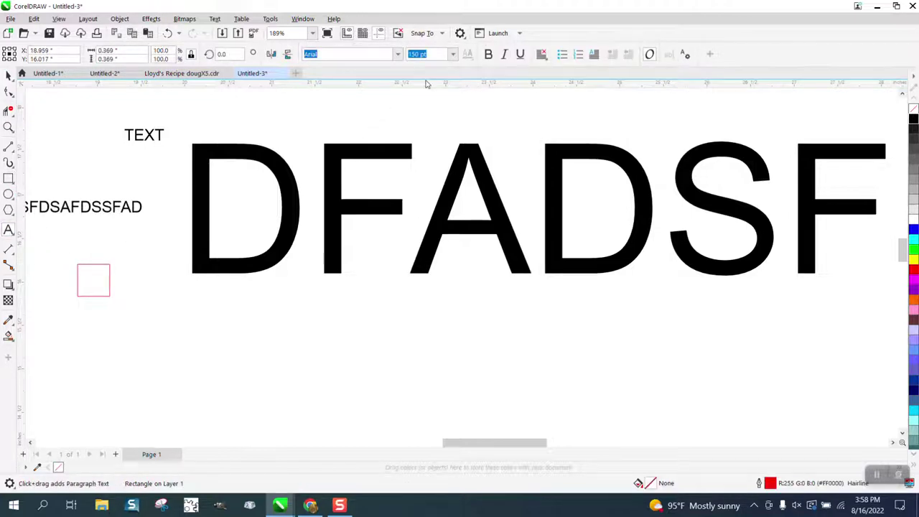
scroll(429, 91, "down", 1)
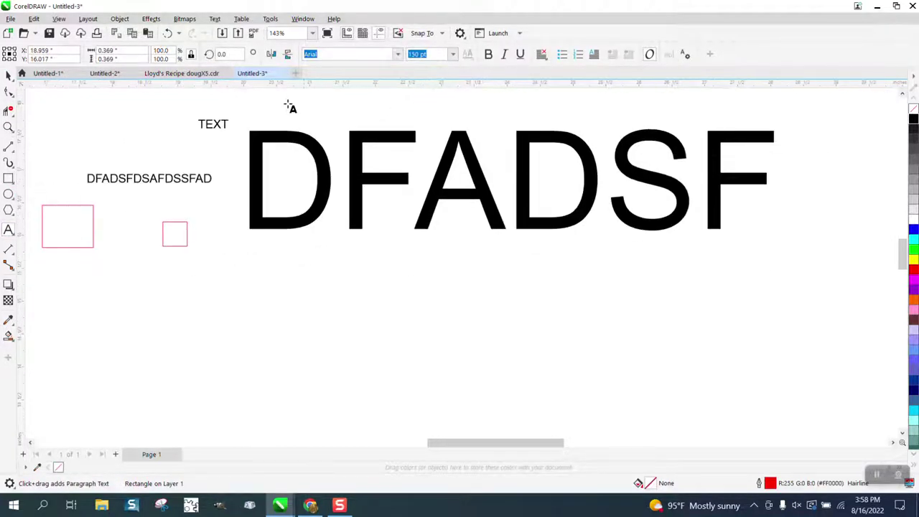
left_click(8, 74)
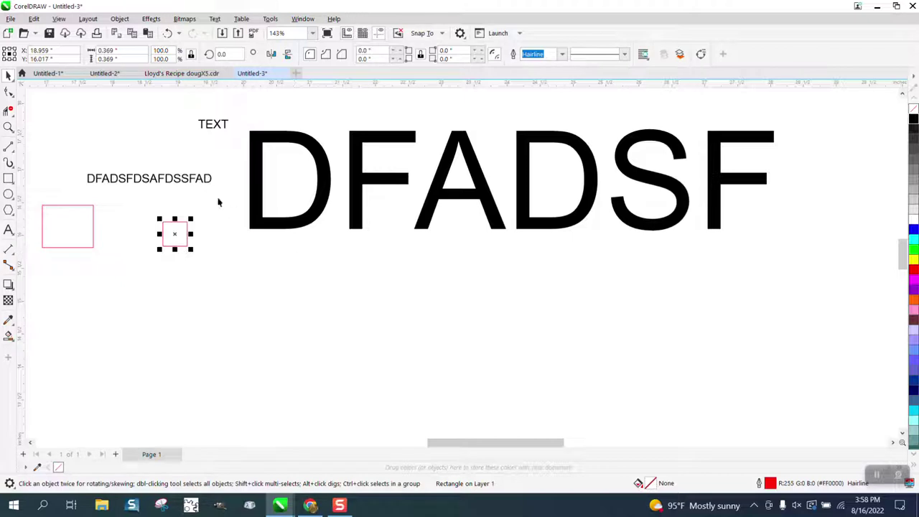
Step: Colour the large DFADSF text blue
left_click(615, 406)
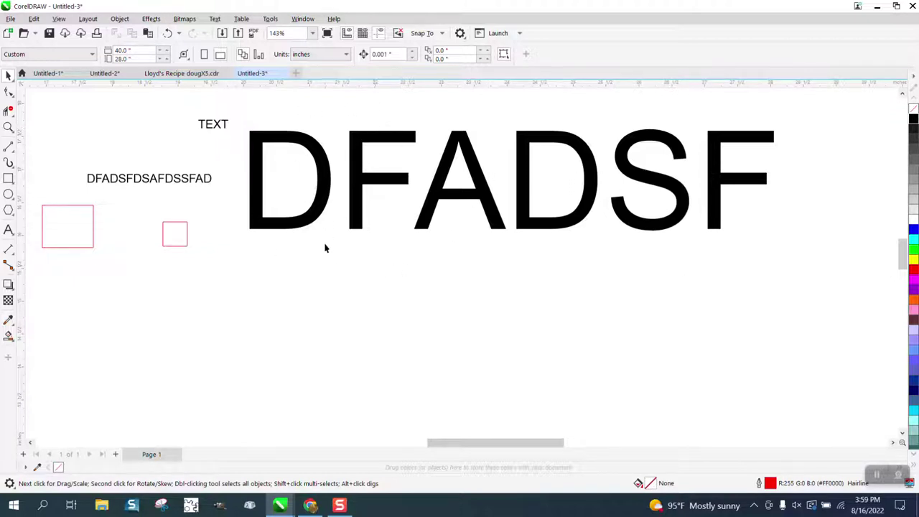
left_click(352, 224)
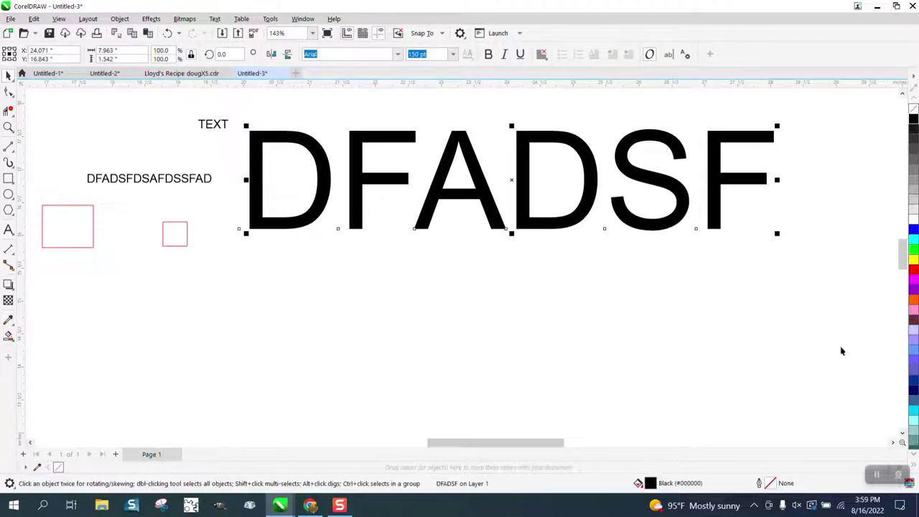
left_click(912, 230)
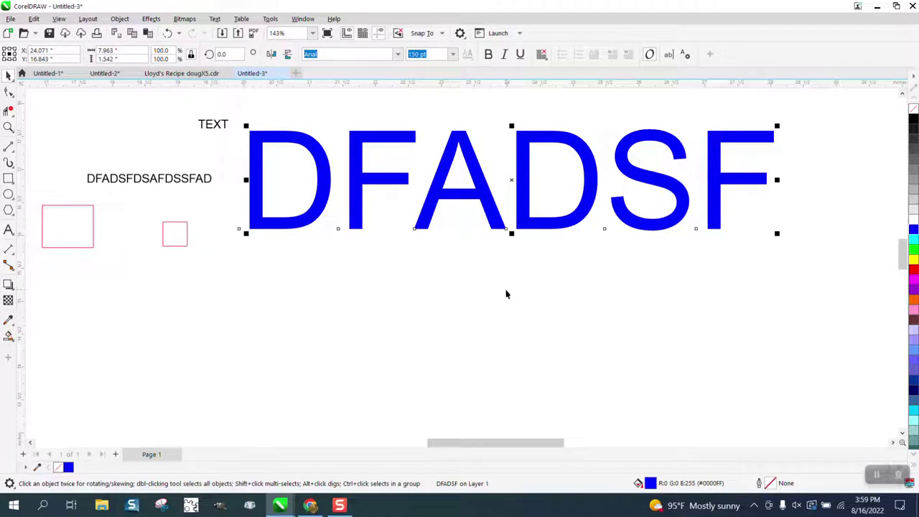
left_click(629, 407)
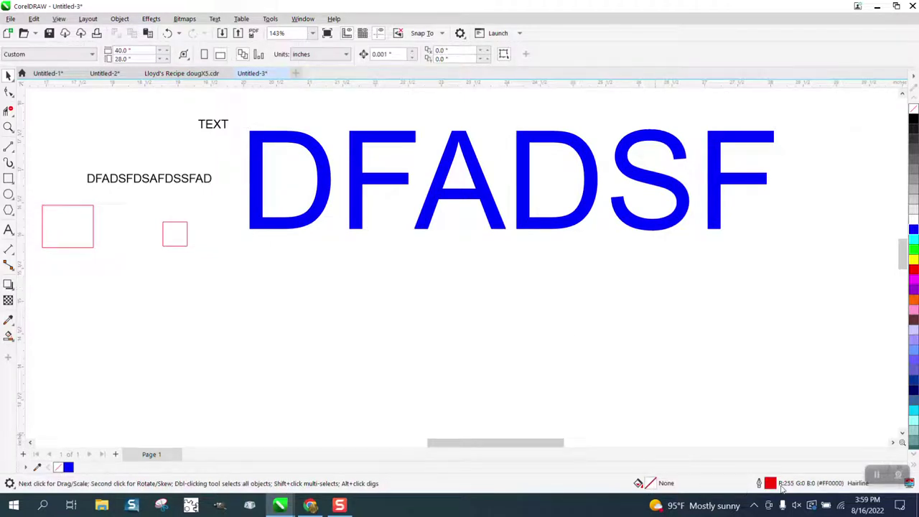
Step: Give the small square a black outline and draw a rectangle below the blue text
left_click(178, 245)
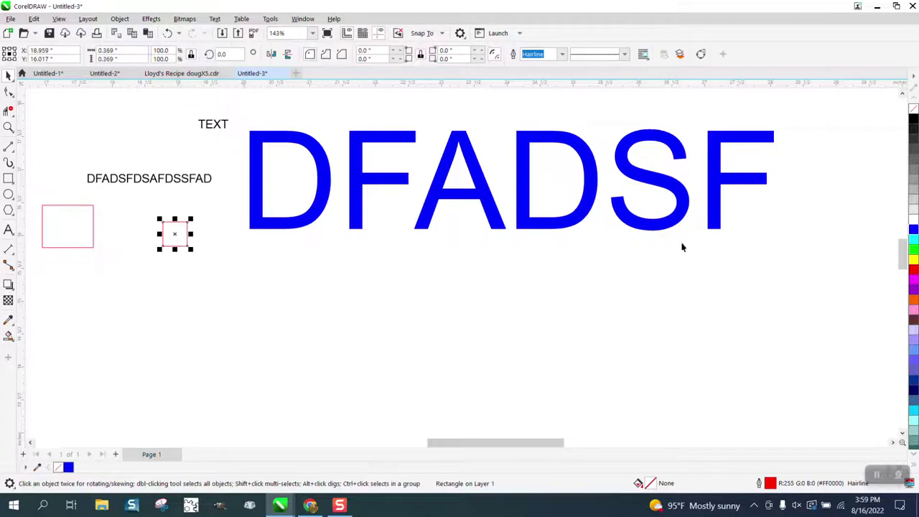
right_click(913, 122)
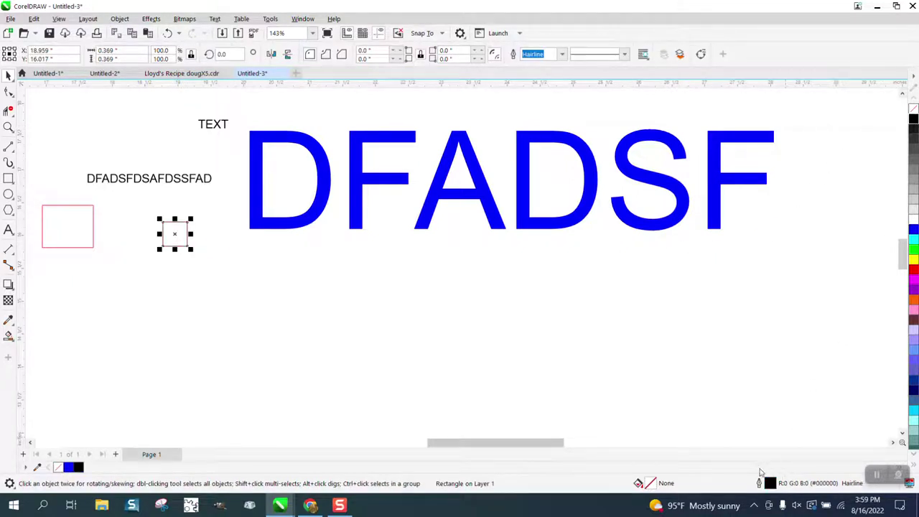
left_click(9, 179)
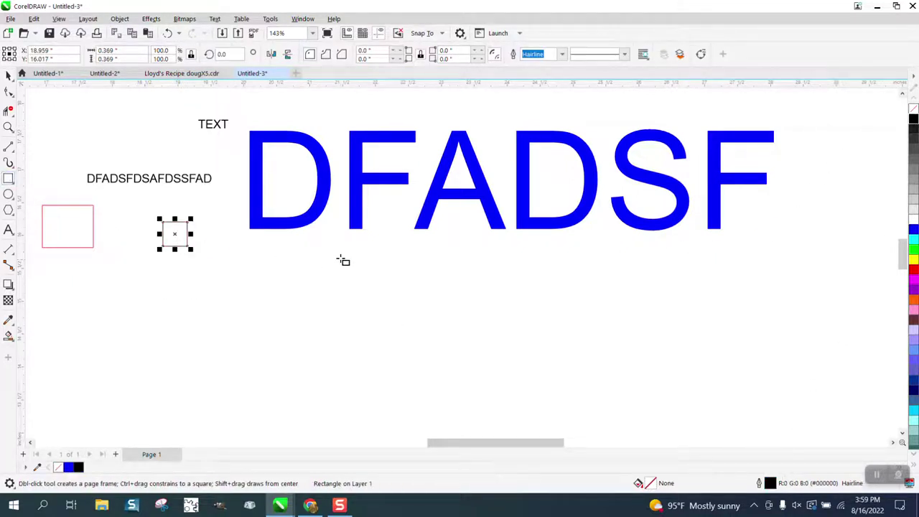
left_click_drag(340, 255, 434, 340)
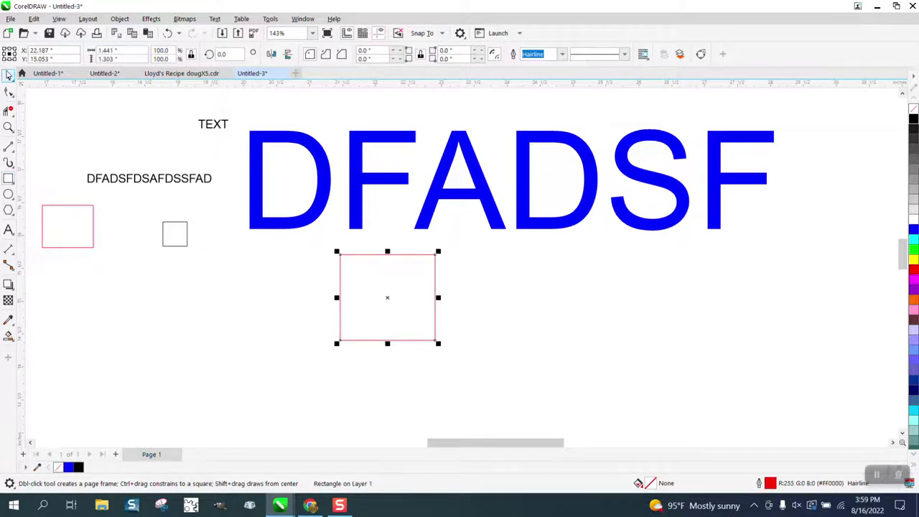
Step: With nothing selected, make a red hairline outline the default for new graphic objects
left_click(7, 75)
left_click(703, 423)
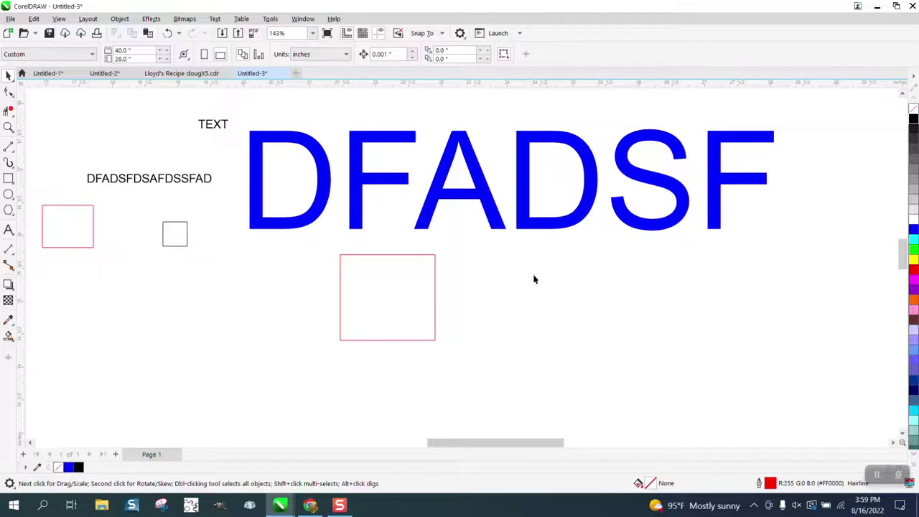
left_click(772, 485)
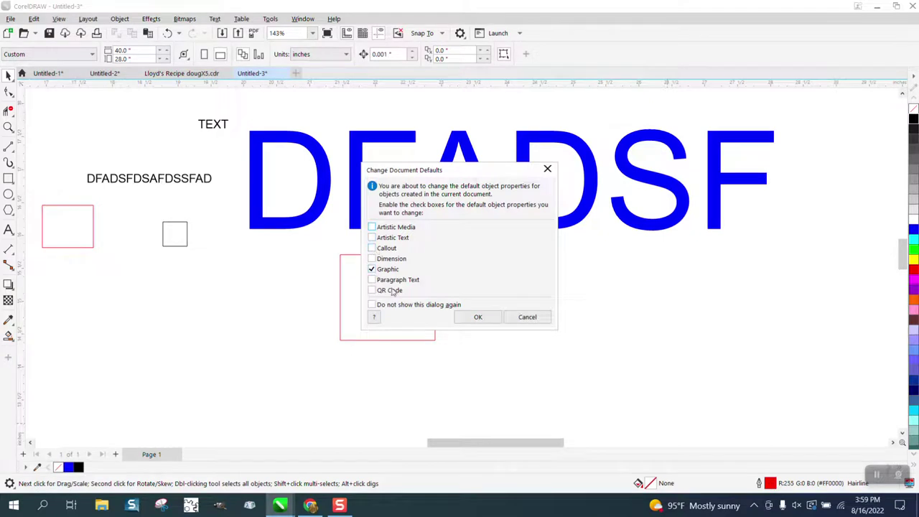
left_click(468, 320)
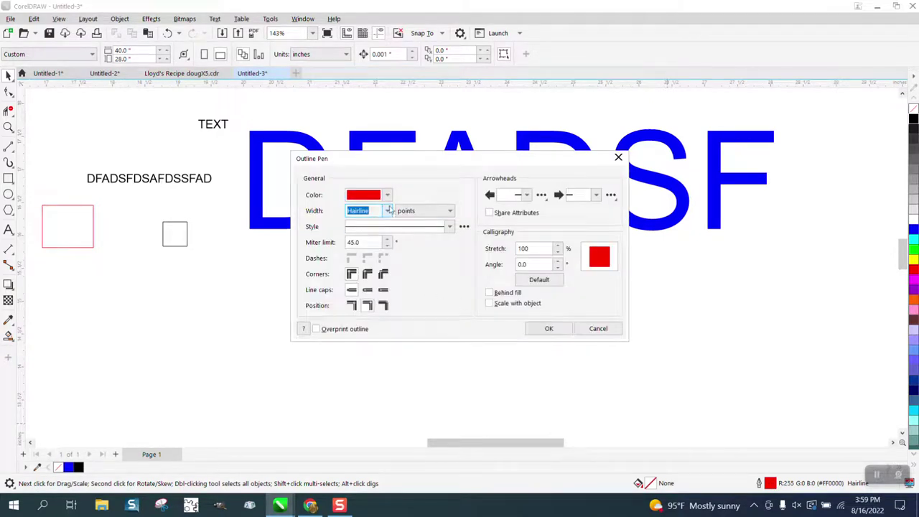
left_click(545, 328)
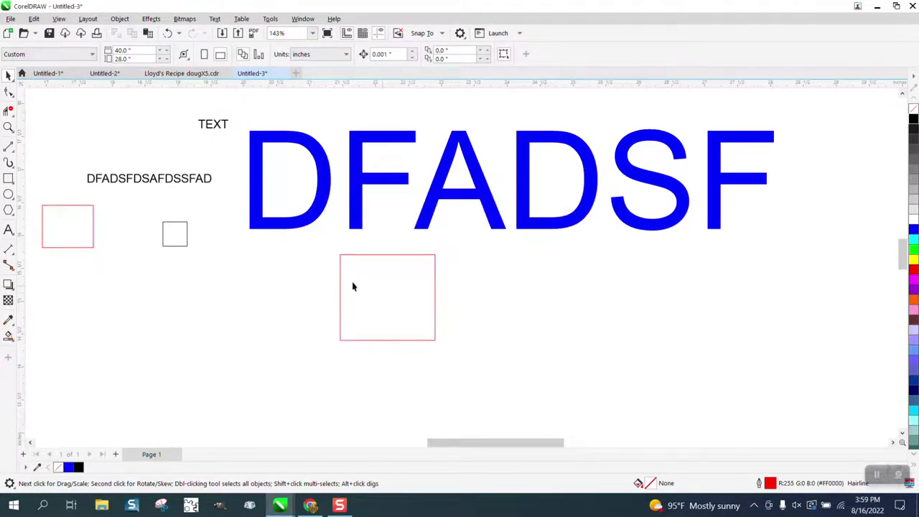
left_click(9, 194)
Step: Draw two circles right of the rectangle and convert the arc into a full circle
left_click_drag(574, 257, 508, 319)
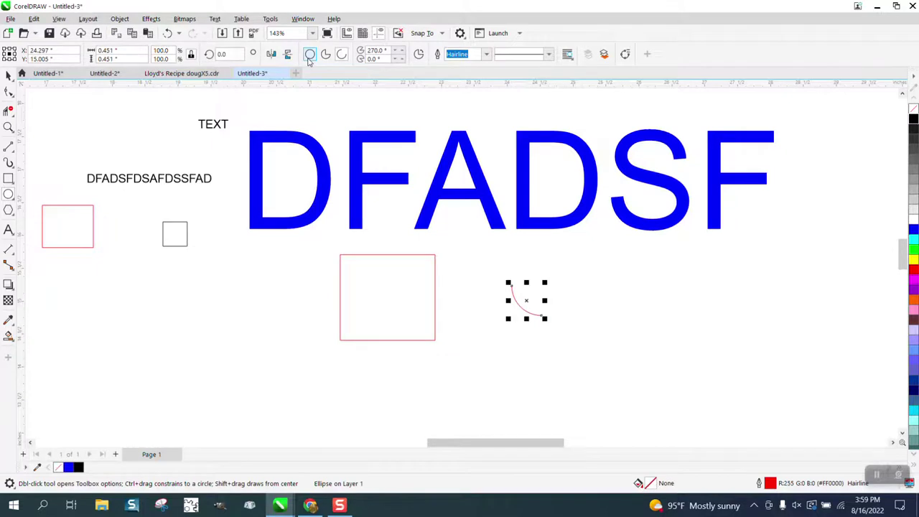
left_click_drag(734, 246, 636, 347)
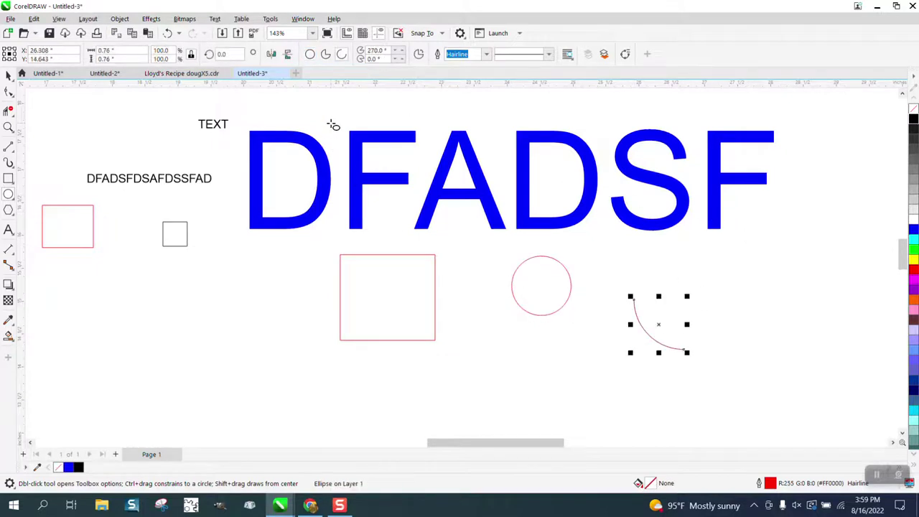
left_click(9, 75)
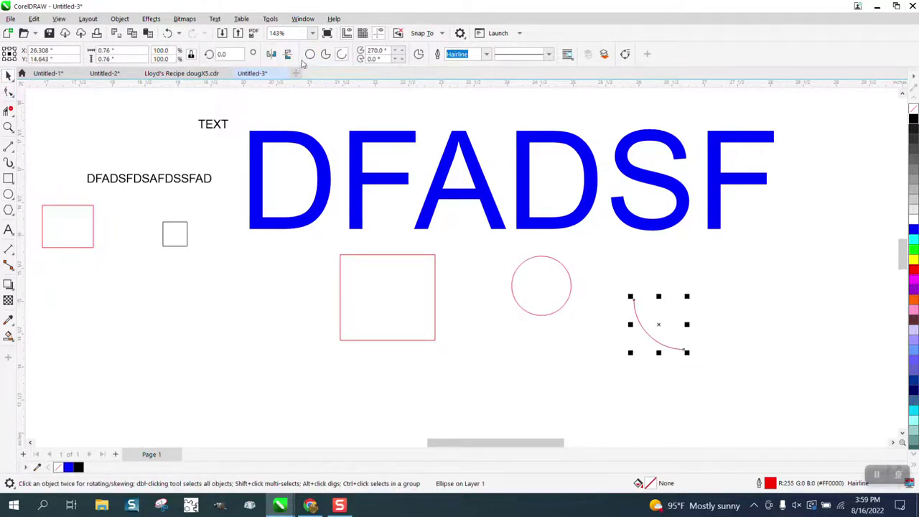
left_click(309, 54)
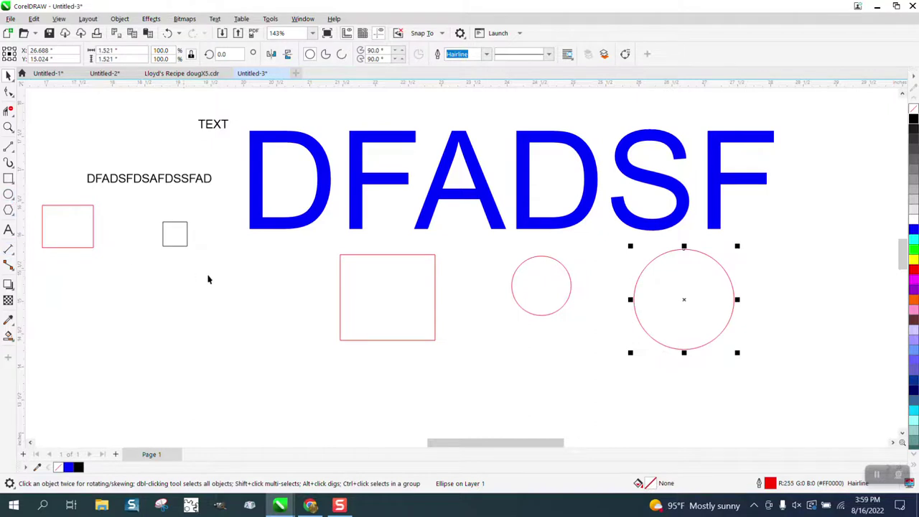
left_click(271, 309)
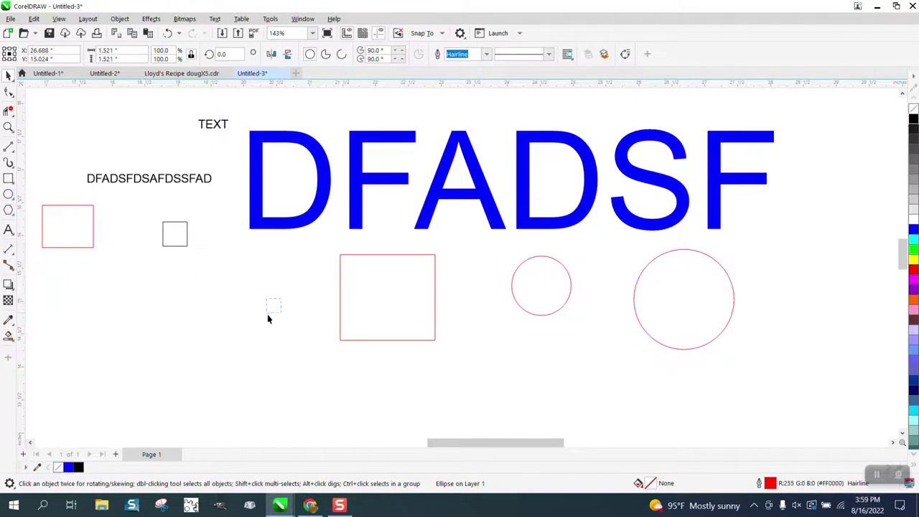
Step: Set the Ellipse tool to full circles and draw a circle left of the rectangle
left_click(9, 194)
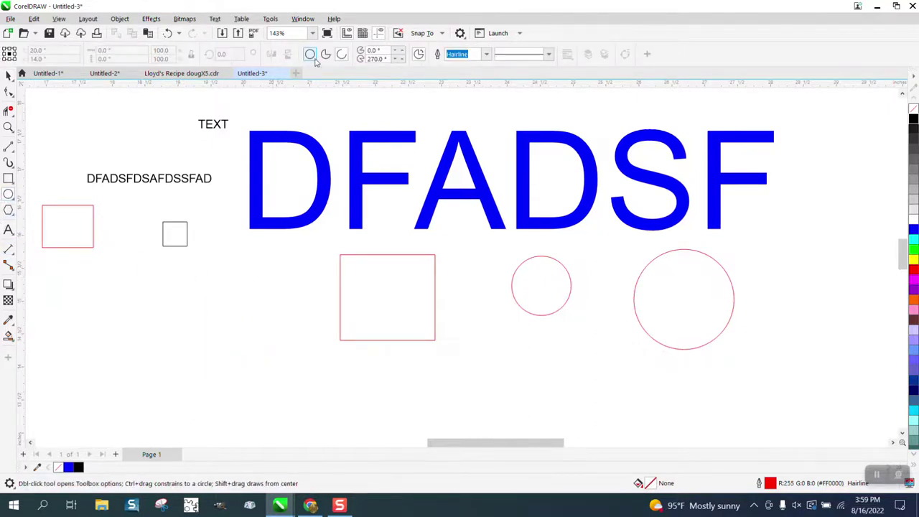
left_click(309, 55)
left_click_drag(311, 276, 205, 382)
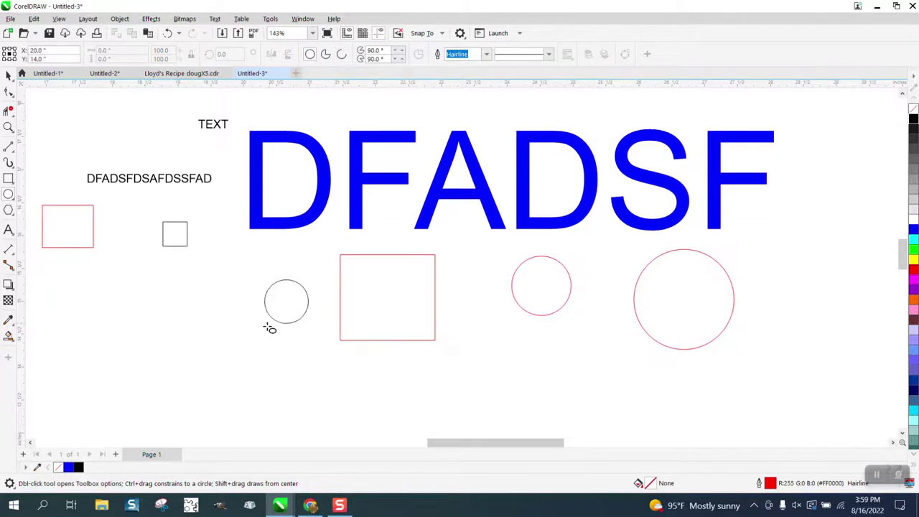
left_click(8, 74)
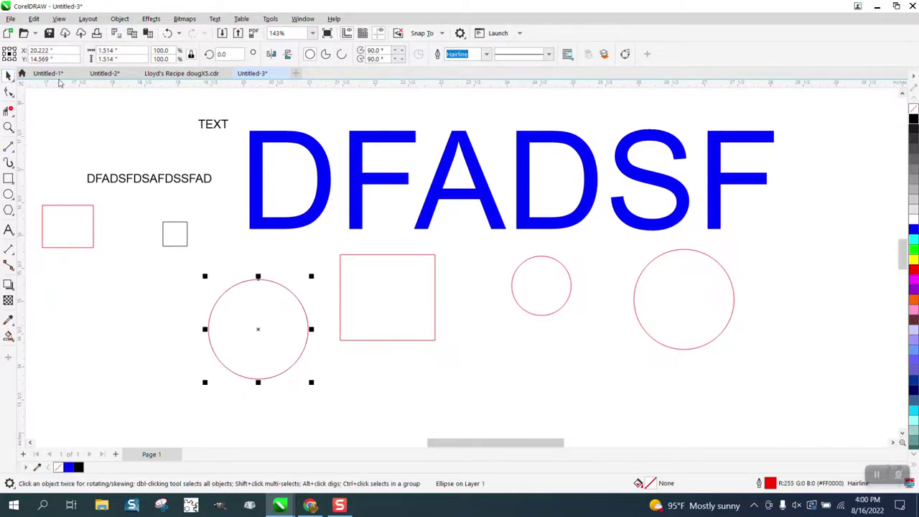
left_click(107, 127)
left_click(9, 178)
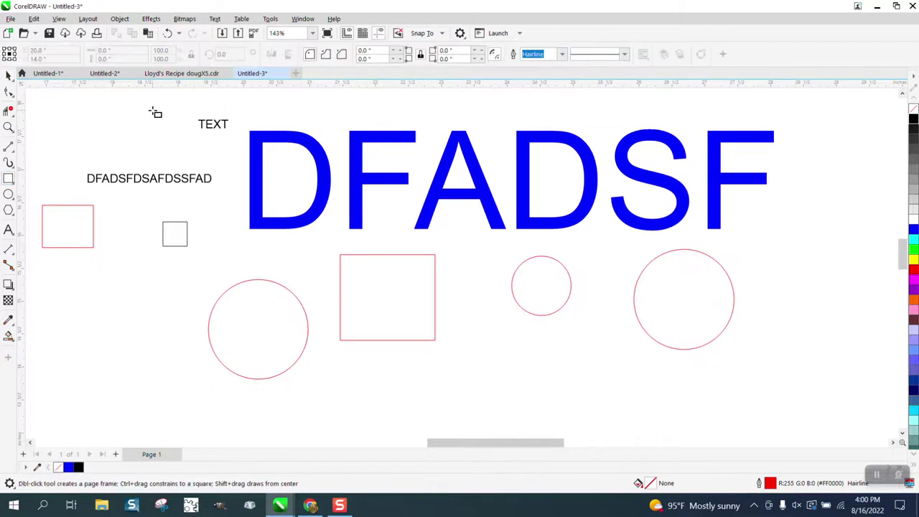
left_click(8, 193)
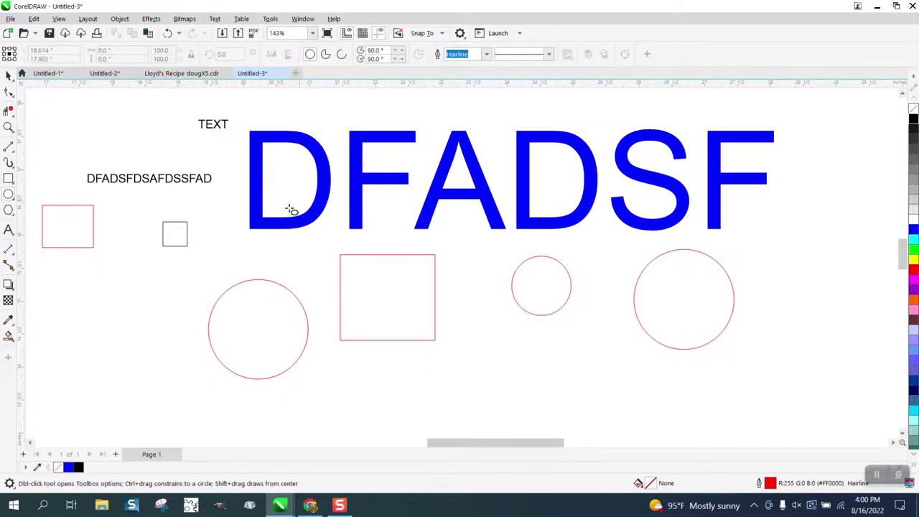
Step: Zoom out to the question page and confirm new text defaults to Arial 150 pt, nothing selected
scroll(374, 229, "down", 2)
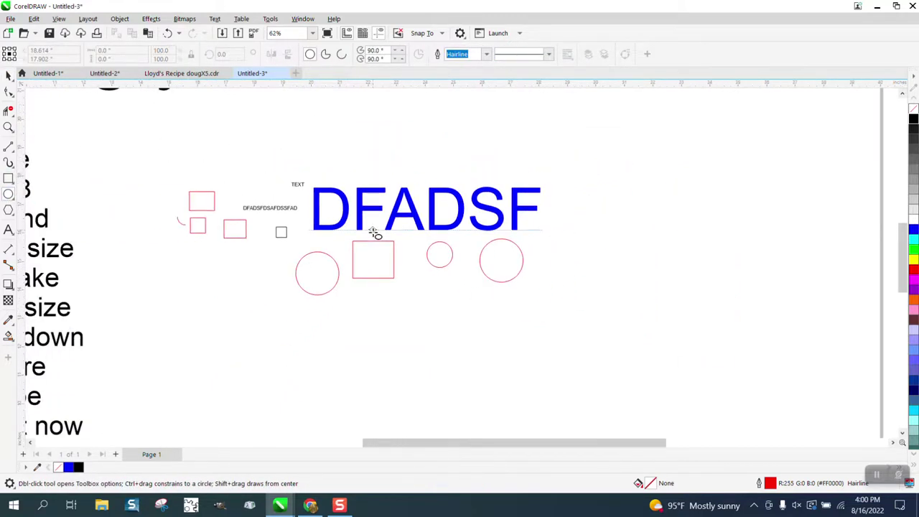
scroll(373, 229, "down", 1)
scroll(373, 230, "down", 1)
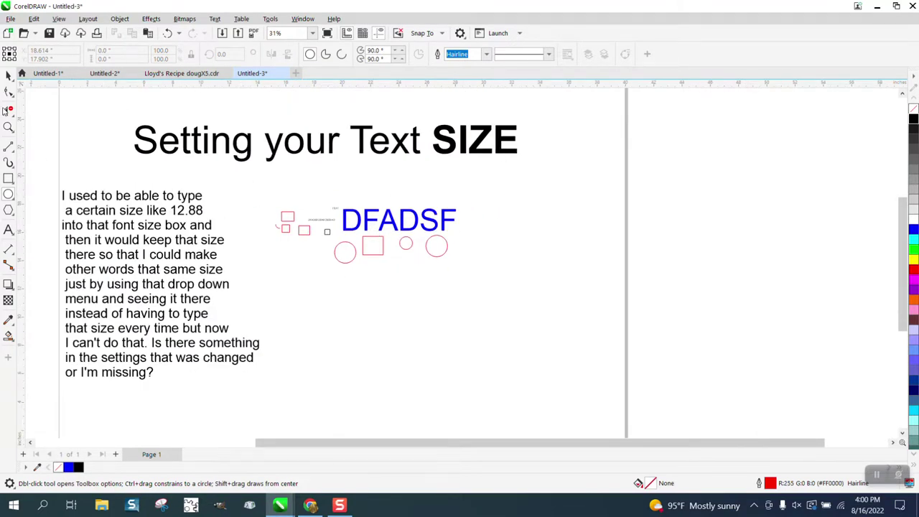
left_click(8, 74)
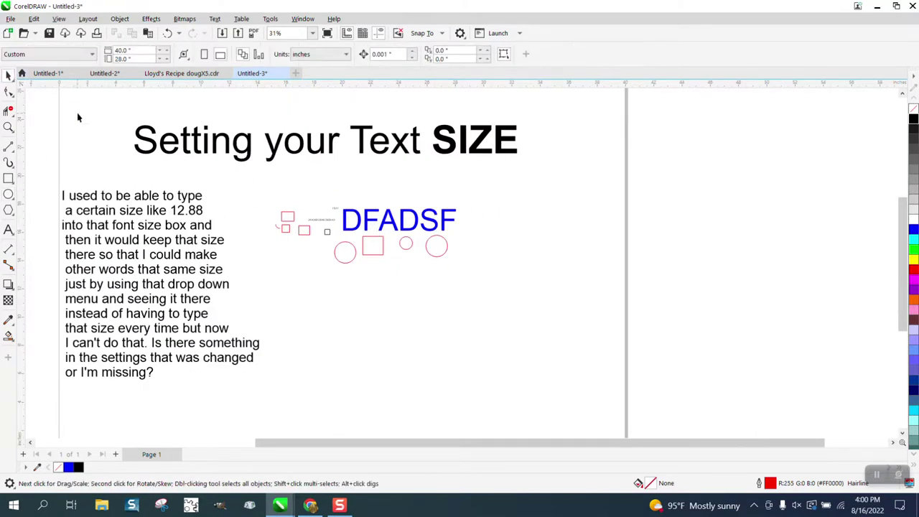
left_click(9, 230)
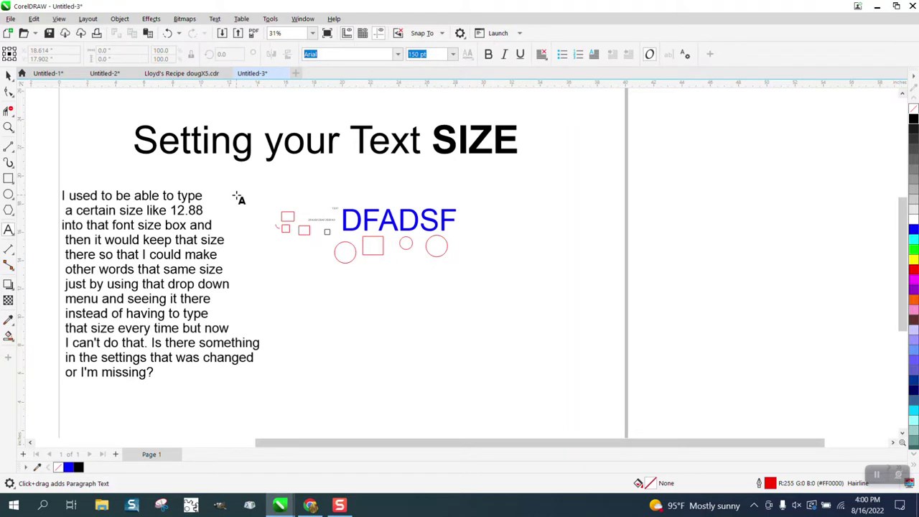
left_click(251, 190)
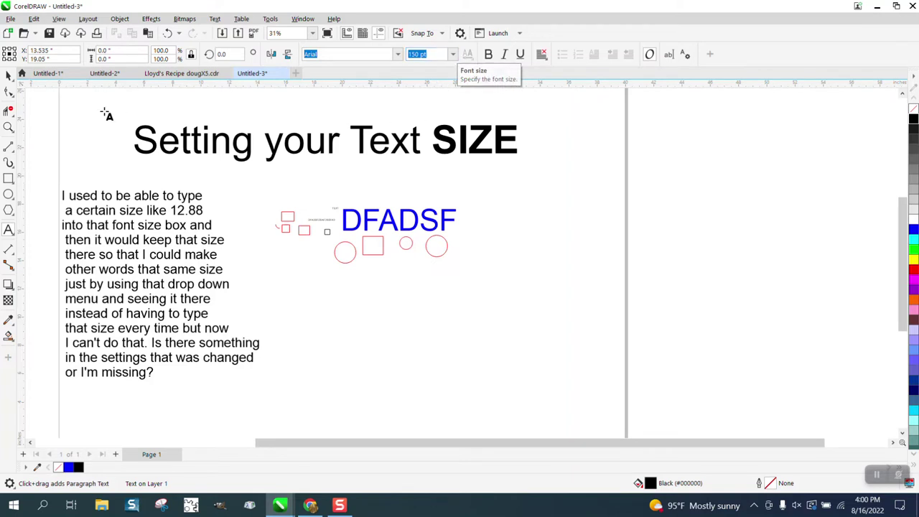
left_click(9, 75)
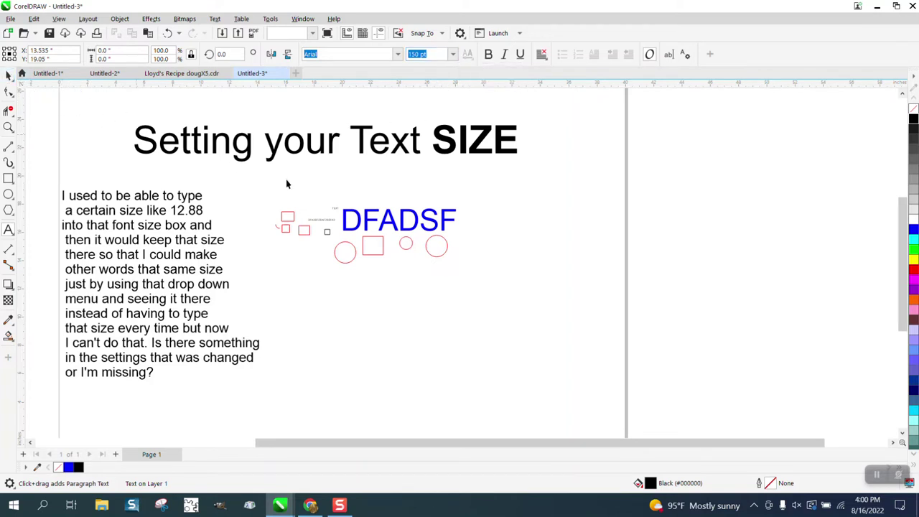